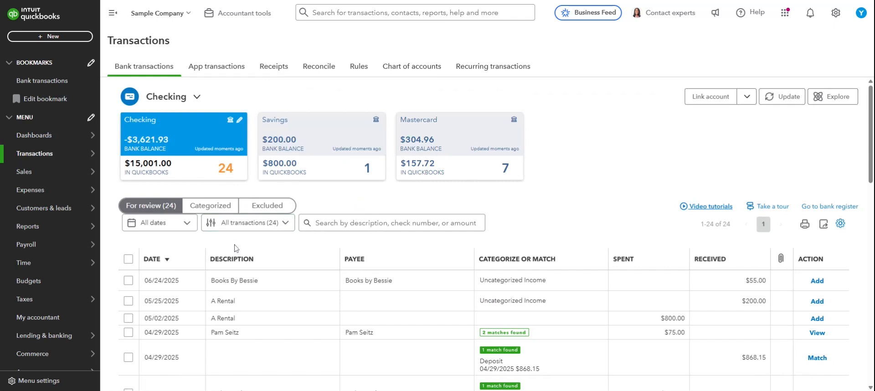
# - Scroll through the 24 Checking transactions waiting for review
pyautogui.scroll(-1, 235, 246)
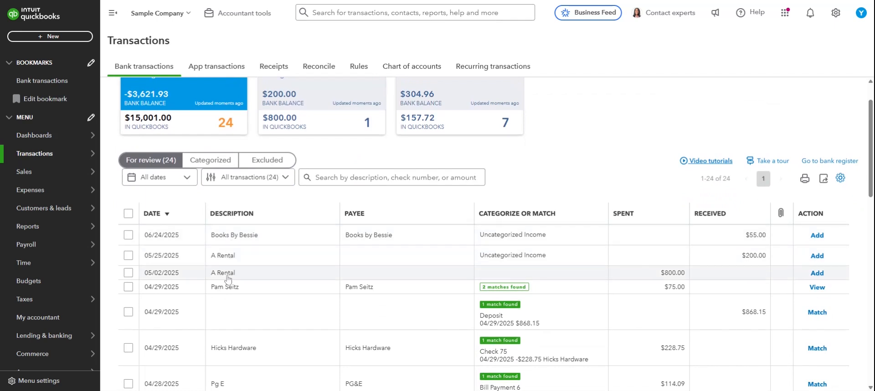
pyautogui.scroll(-3, 247, 281)
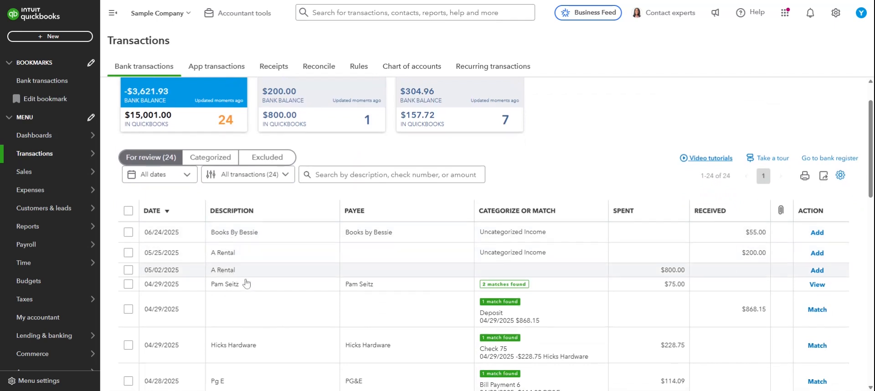
pyautogui.scroll(2, 246, 282)
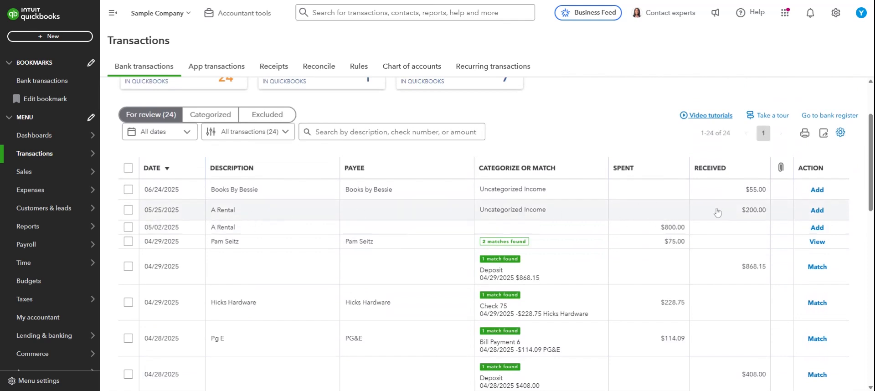
pyautogui.scroll(2, 292, 203)
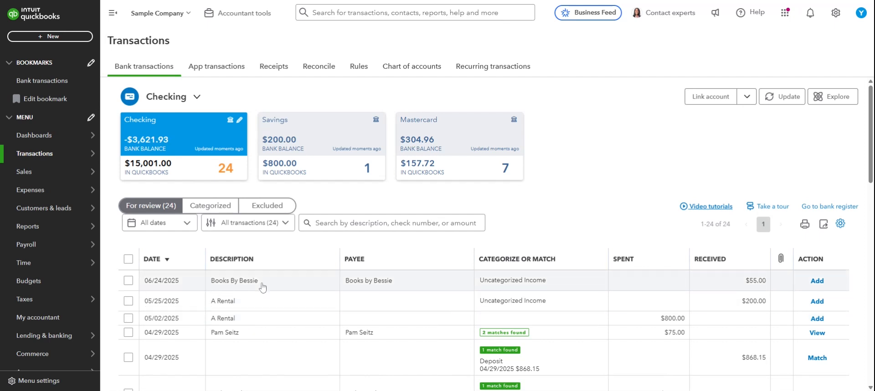
# - From the Rules list, start a new money-out rule named 'A RENTAL' for all bank accounts
pyautogui.click(359, 69)
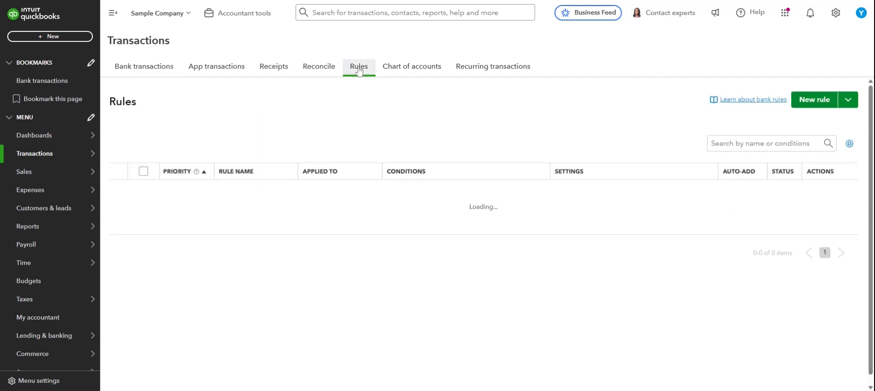
pyautogui.click(801, 105)
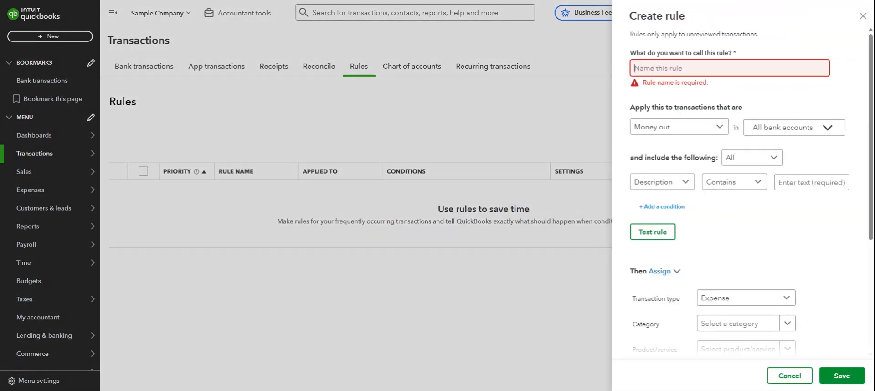
pyautogui.write('A RENTAL')
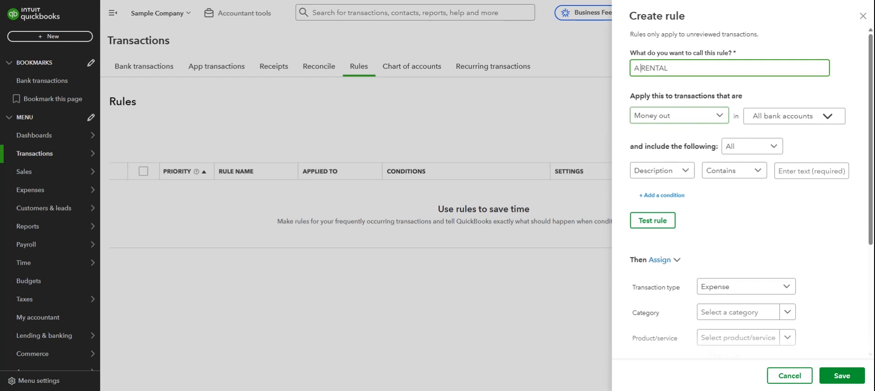
pyautogui.click(816, 117)
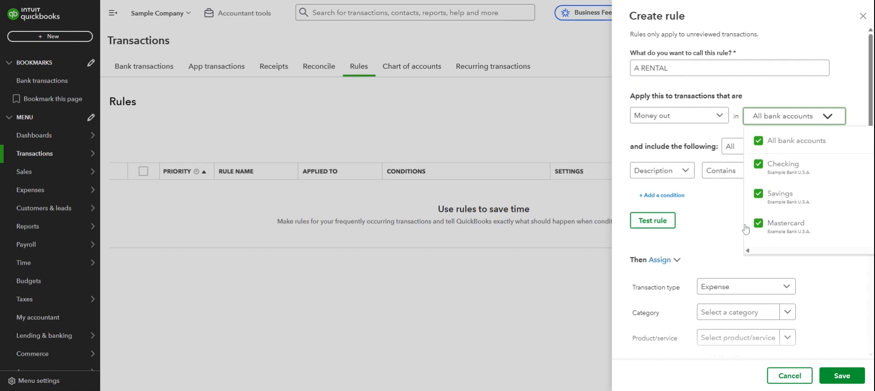
pyautogui.click(720, 236)
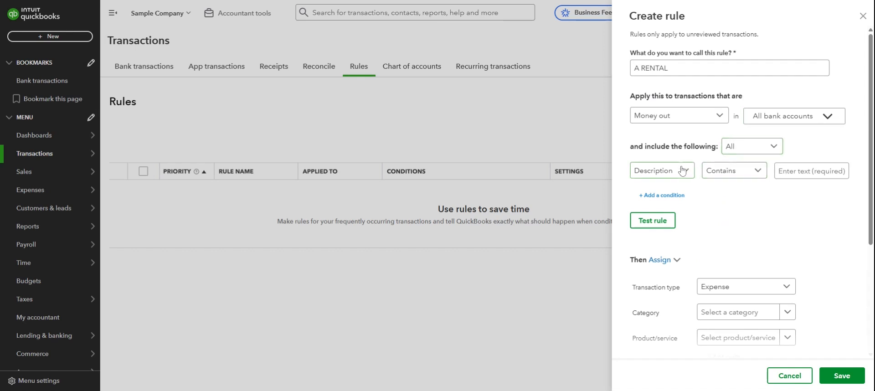
# - Add four condition rows, setting the first two to Description contains 'A RENTAL' and 'A1 RENTAL'
pyautogui.click(674, 196)
pyautogui.click(675, 226)
pyautogui.click(674, 248)
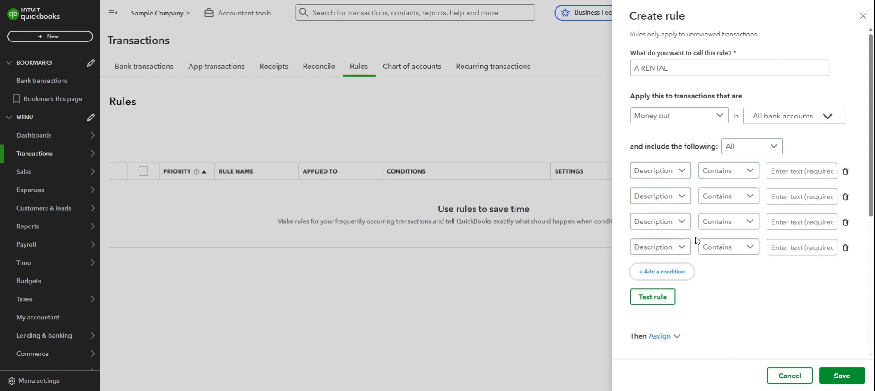
pyautogui.click(774, 171)
pyautogui.write('A RENTAL')
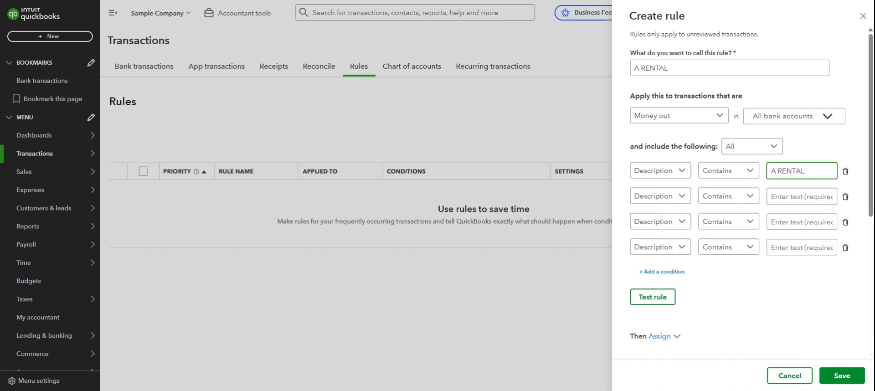
pyautogui.click(788, 197)
pyautogui.write('A RENTAL')
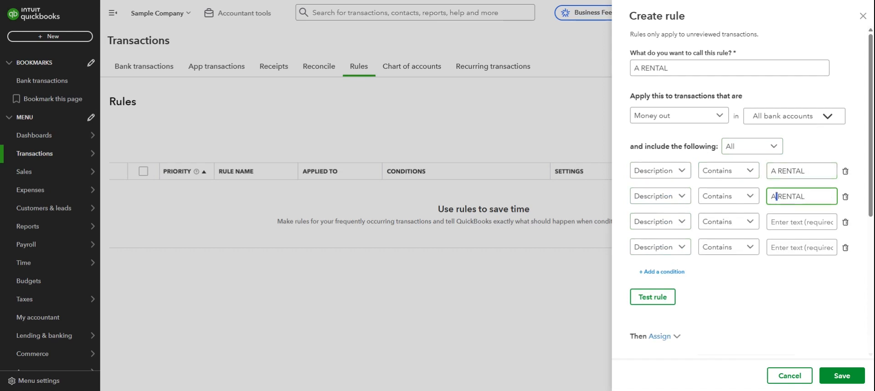
pyautogui.write('1')
pyautogui.press('End')
# - Set conditions three and four to Bank text contains 'A RENTAL' and 'A1 RENTAL'
pyautogui.click(793, 221)
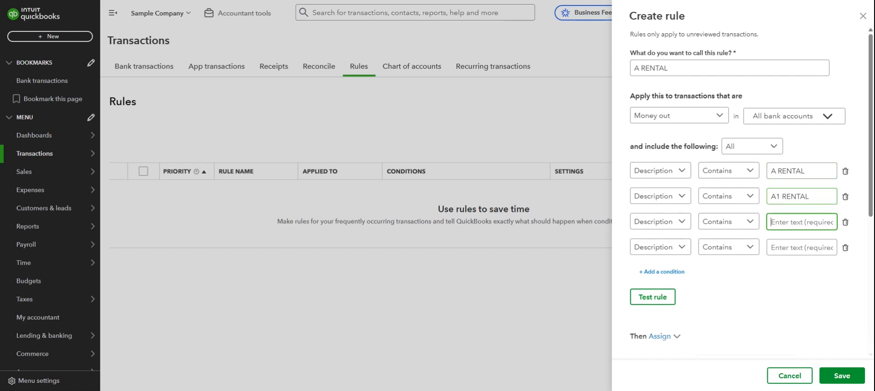
pyautogui.click(663, 221)
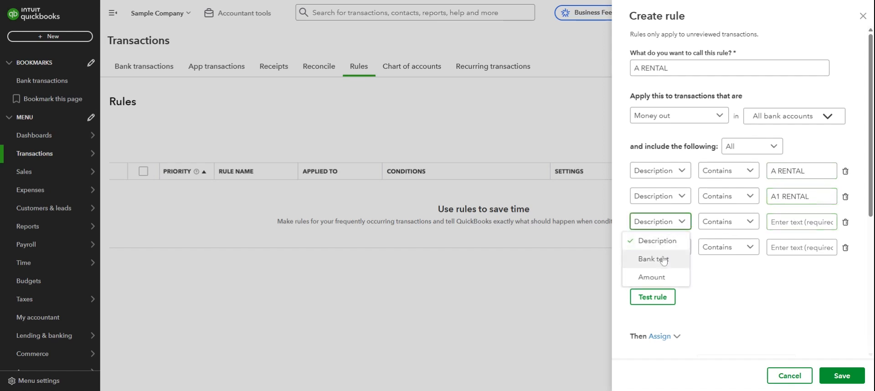
pyautogui.click(665, 257)
pyautogui.click(663, 249)
pyautogui.click(664, 283)
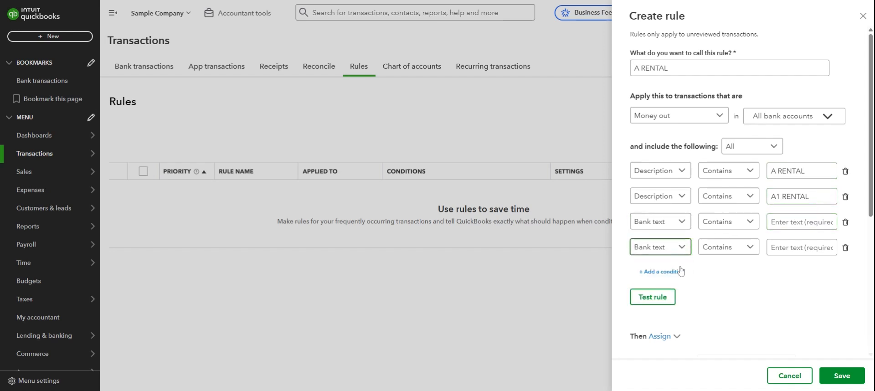
pyautogui.click(801, 221)
pyautogui.write('A RENTAL')
pyautogui.click(801, 247)
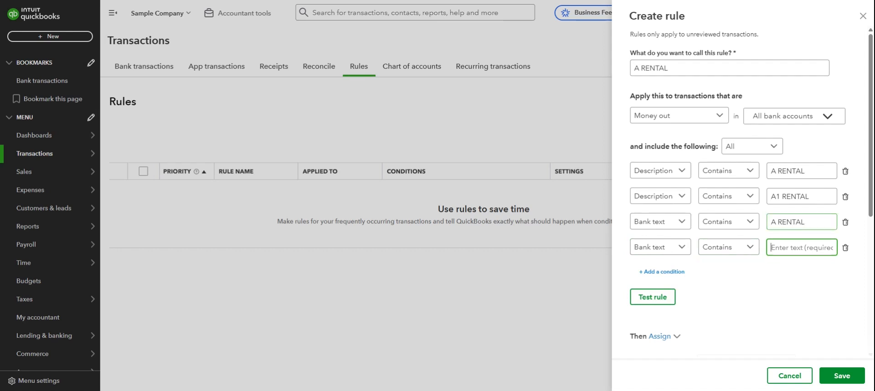
pyautogui.write('A RENTAL')
pyautogui.moveTo(776, 248); pyautogui.dragTo(782, 246)
pyautogui.write('1 R')
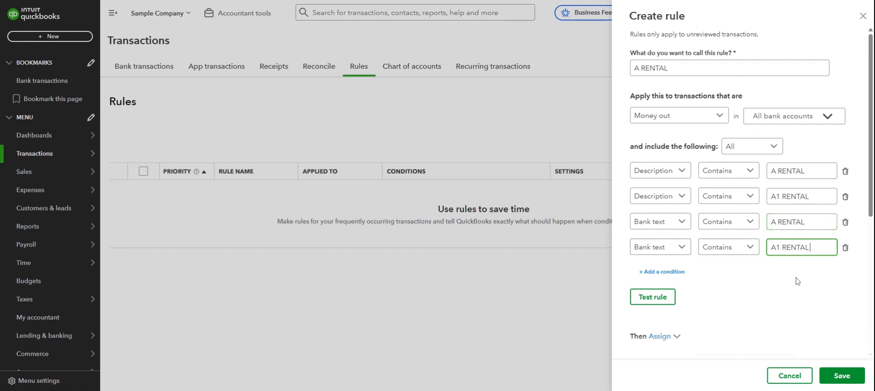
pyautogui.click(799, 285)
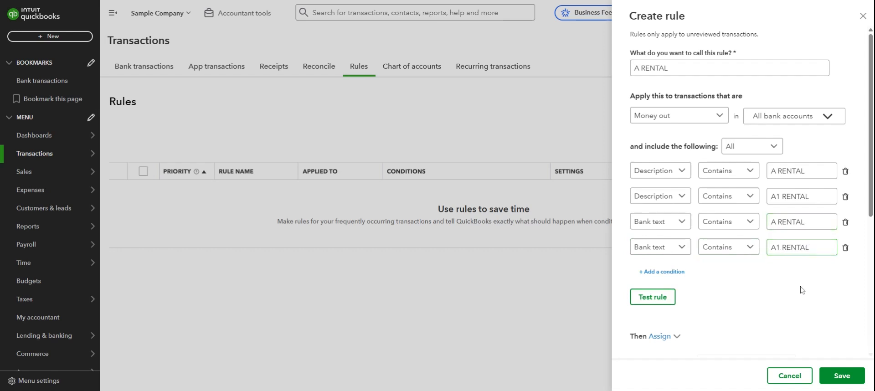
# - Make the rule match Any condition and test it, confirming 1 unreviewed transaction matches
pyautogui.click(657, 299)
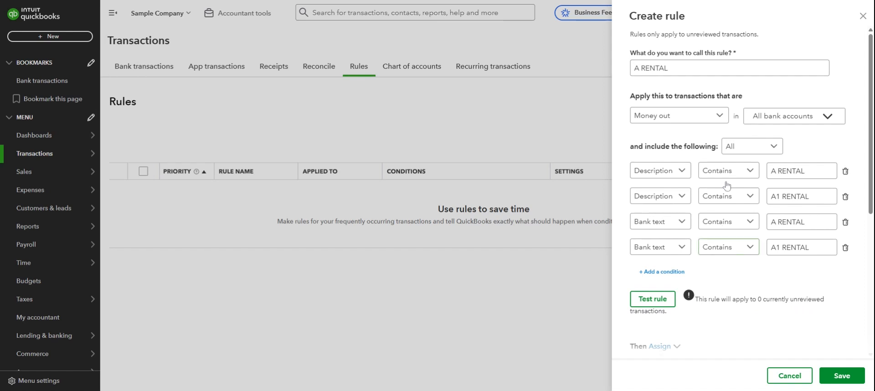
pyautogui.click(741, 147)
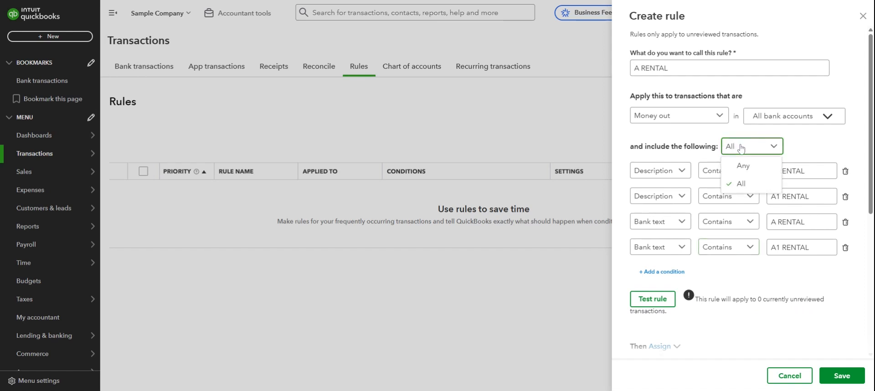
pyautogui.click(690, 152)
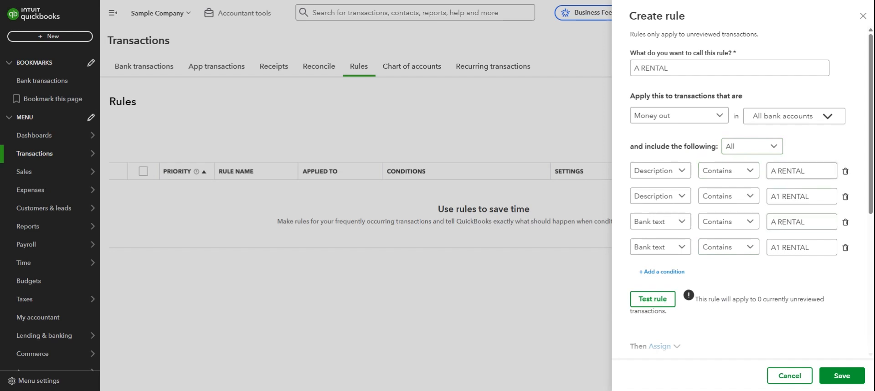
pyautogui.click(738, 147)
pyautogui.click(736, 166)
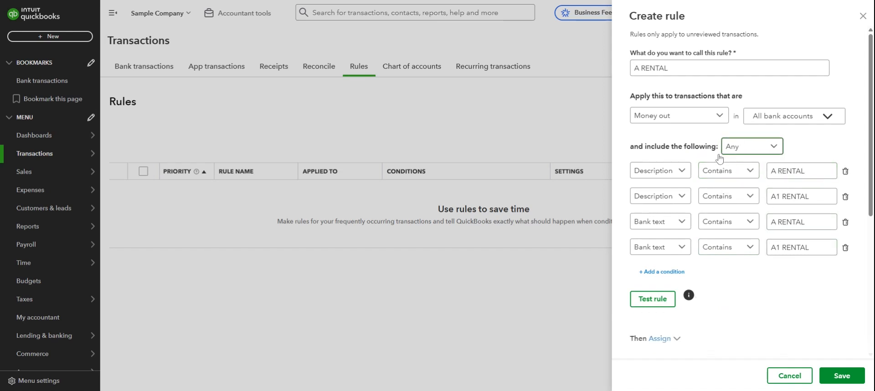
pyautogui.click(653, 302)
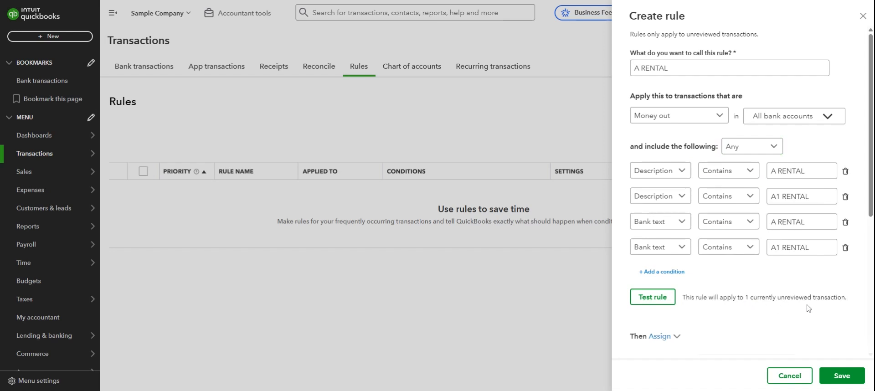
# - Assign matches to category Equipment Rental with payee A1 RENTAL
pyautogui.scroll(-5, 751, 305)
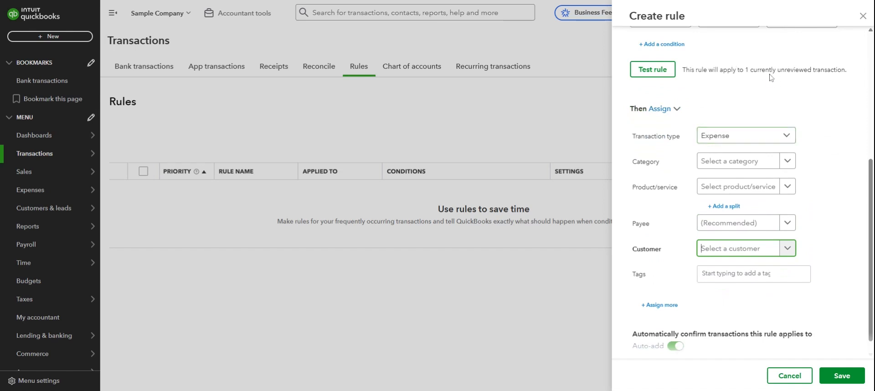
pyautogui.click(720, 164)
pyautogui.scroll(-1, 638, 248)
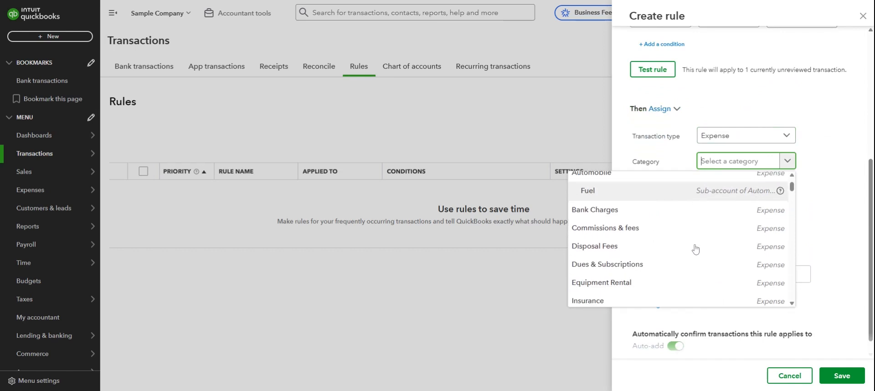
pyautogui.click(700, 282)
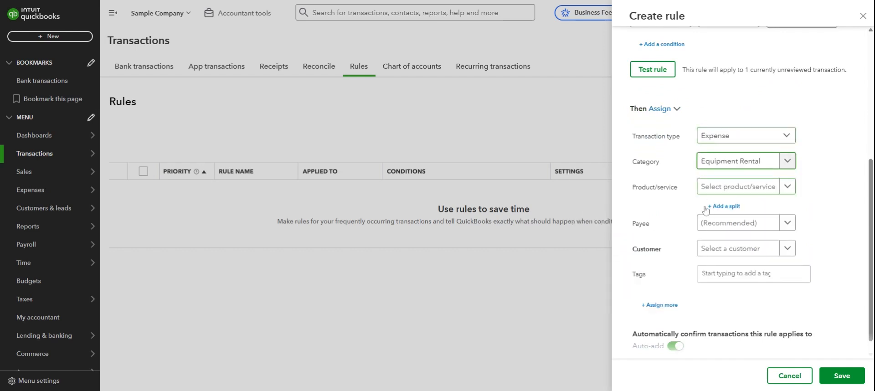
pyautogui.click(715, 230)
pyautogui.click(700, 256)
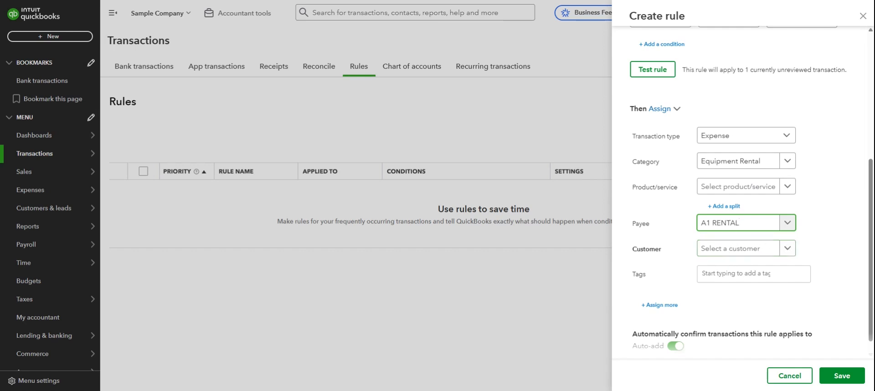
pyautogui.scroll(-1, 720, 313)
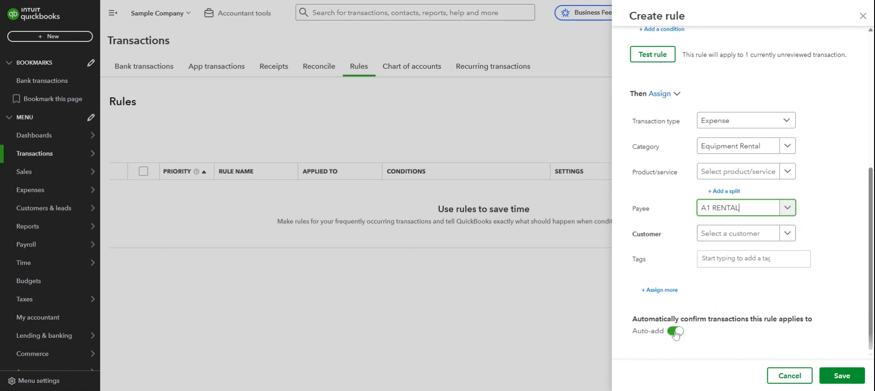
pyautogui.scroll(3, 721, 310)
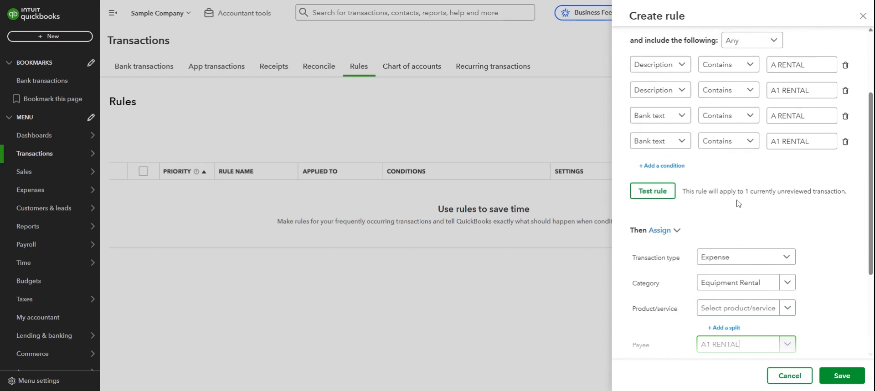
pyautogui.scroll(2, 745, 199)
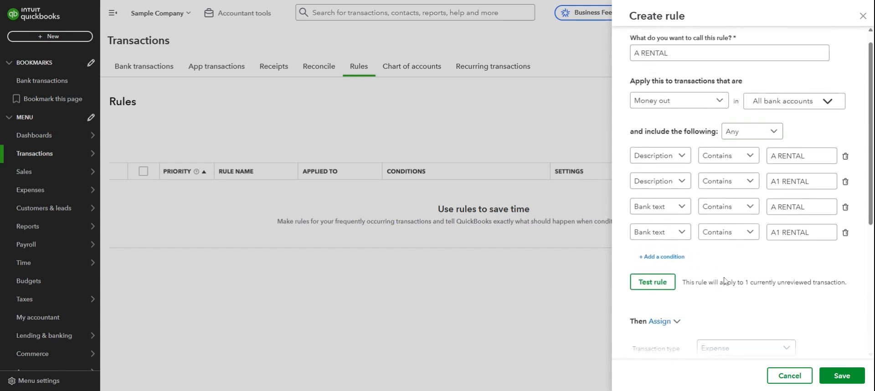
pyautogui.scroll(-3, 745, 199)
pyautogui.scroll(-2, 700, 276)
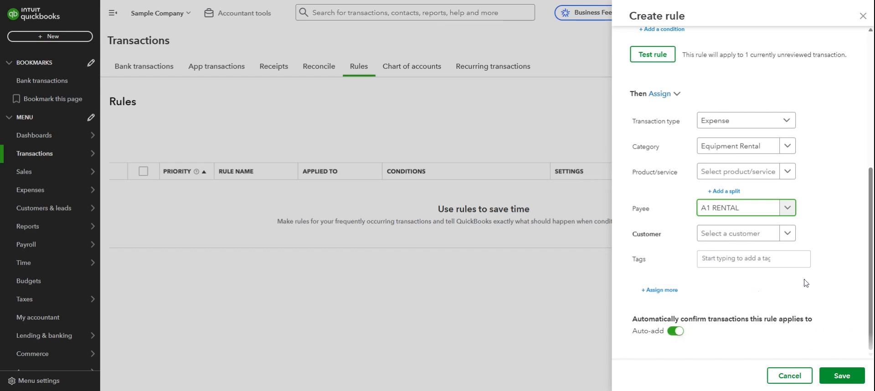
pyautogui.click(825, 277)
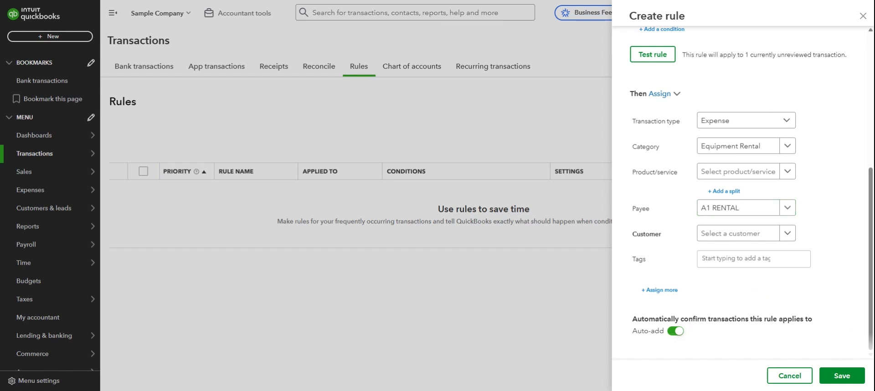
pyautogui.click(674, 331)
pyautogui.click(676, 331)
pyautogui.scroll(5, 688, 267)
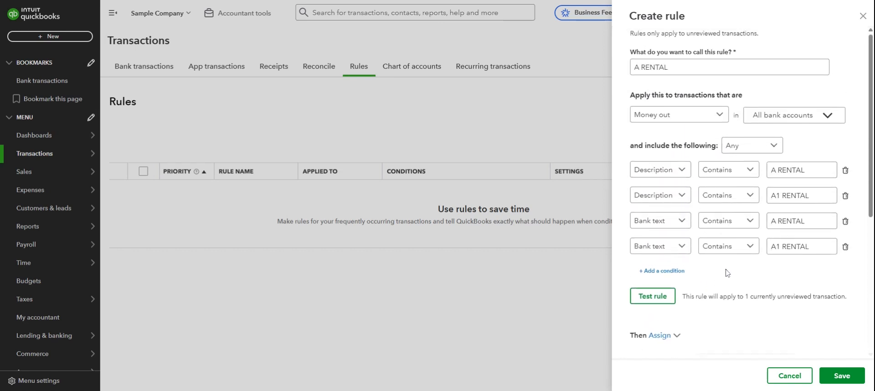
pyautogui.scroll(-5, 668, 271)
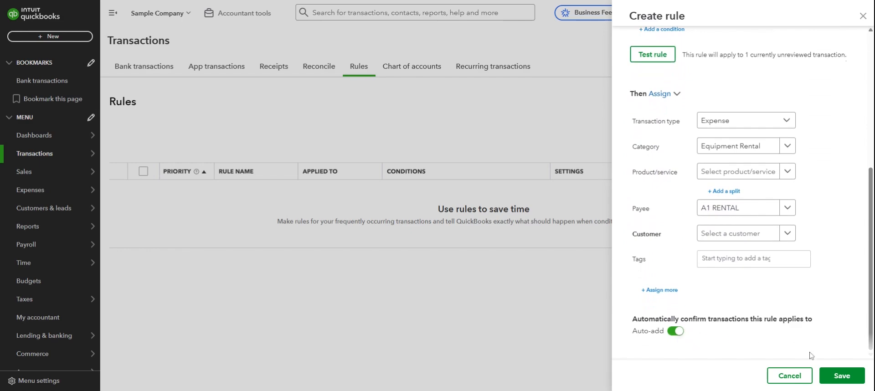
# - Save the A RENTAL rule and return to the Bank transactions page
pyautogui.click(842, 377)
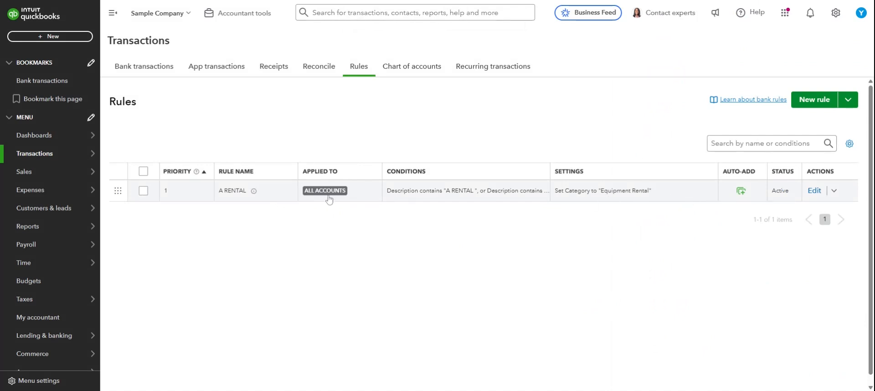
pyautogui.click(146, 75)
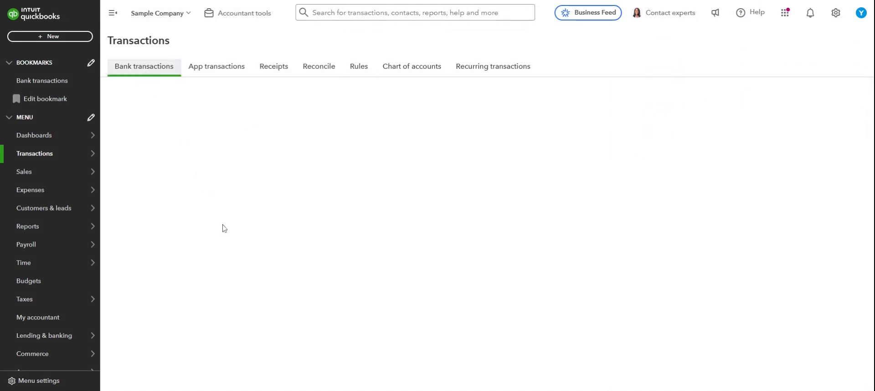
# - Check the Categorized list for the -$800.00 A Rental Equipment Rental entry, then review the 23 remaining items
pyautogui.scroll(-2, 251, 253)
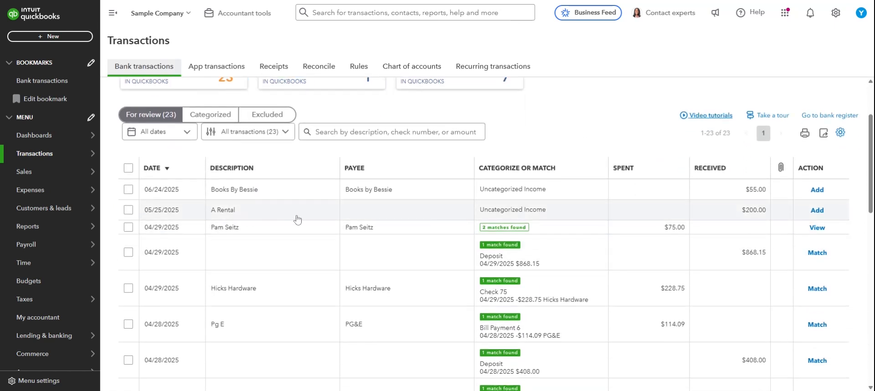
pyautogui.click(209, 116)
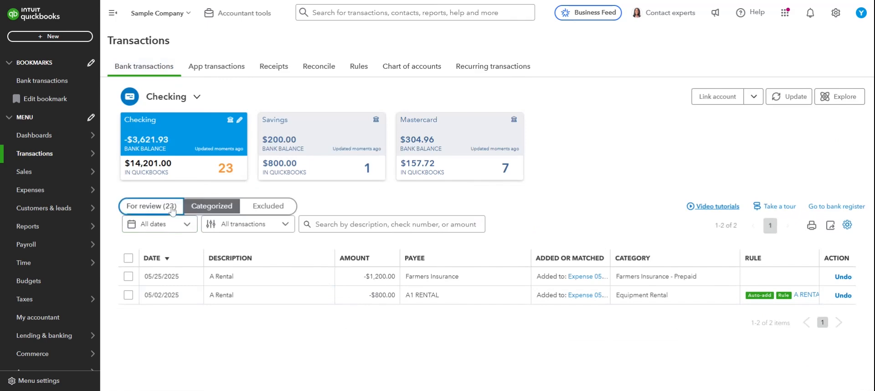
pyautogui.click(151, 205)
pyautogui.scroll(-4, 381, 282)
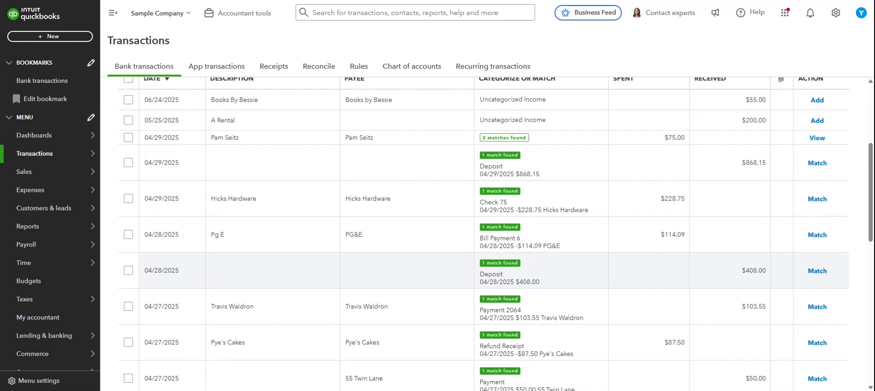
pyautogui.scroll(3, 302, 263)
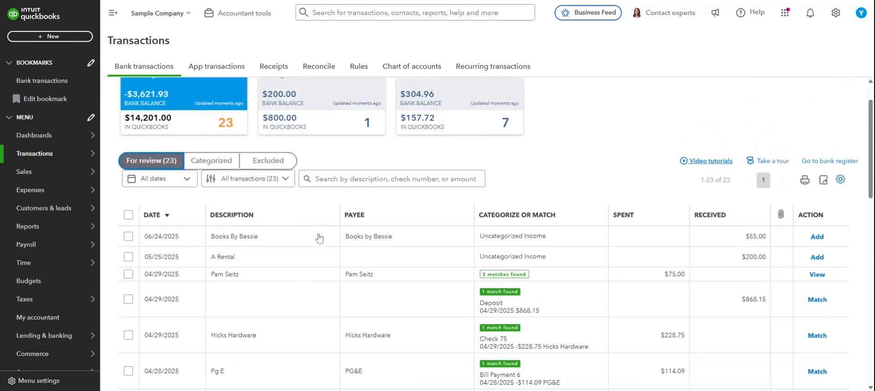
pyautogui.scroll(1, 319, 242)
pyautogui.scroll(-2, 320, 246)
pyautogui.scroll(1, 321, 248)
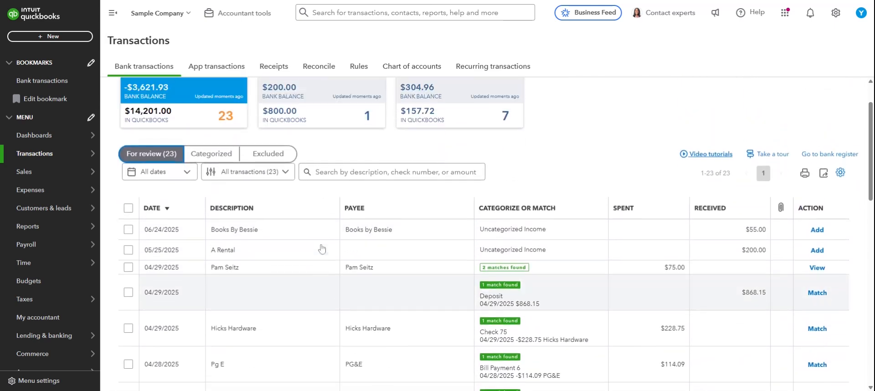
pyautogui.scroll(1, 321, 248)
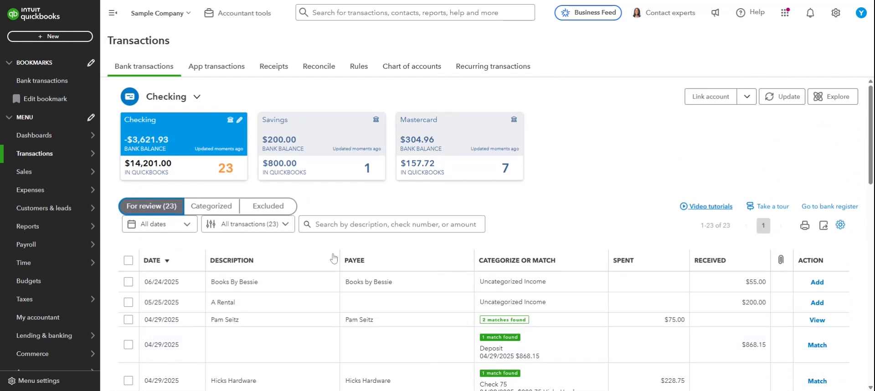